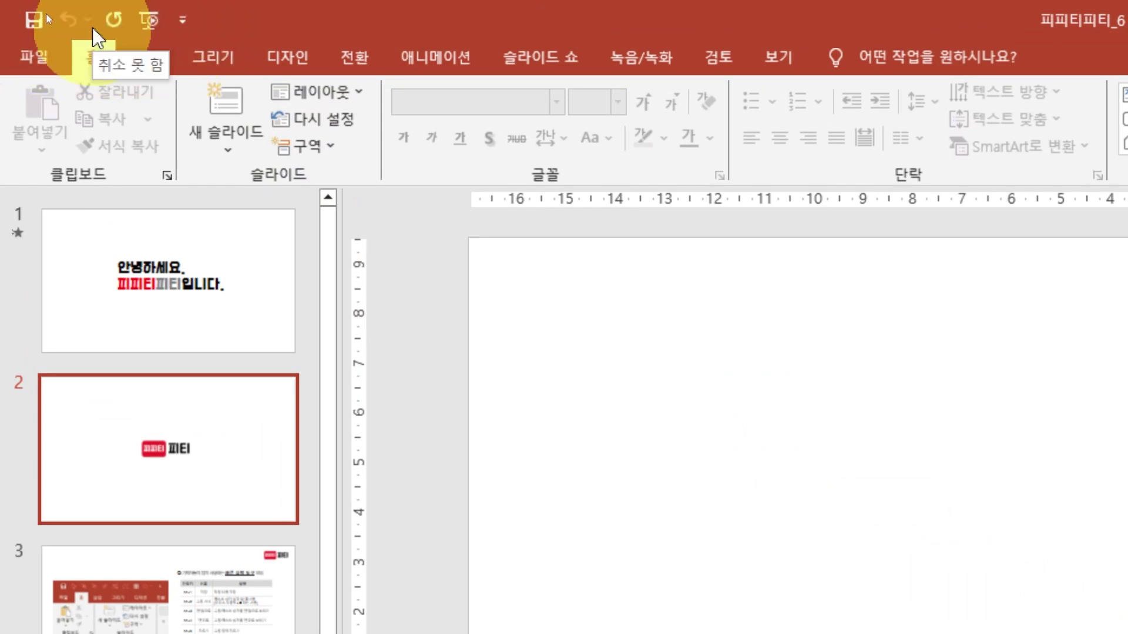
Show the Quick Access Toolbar below the ribbon and return it above the ribbon, repeating the placement change twice
left_click(182, 19)
left_click(285, 421)
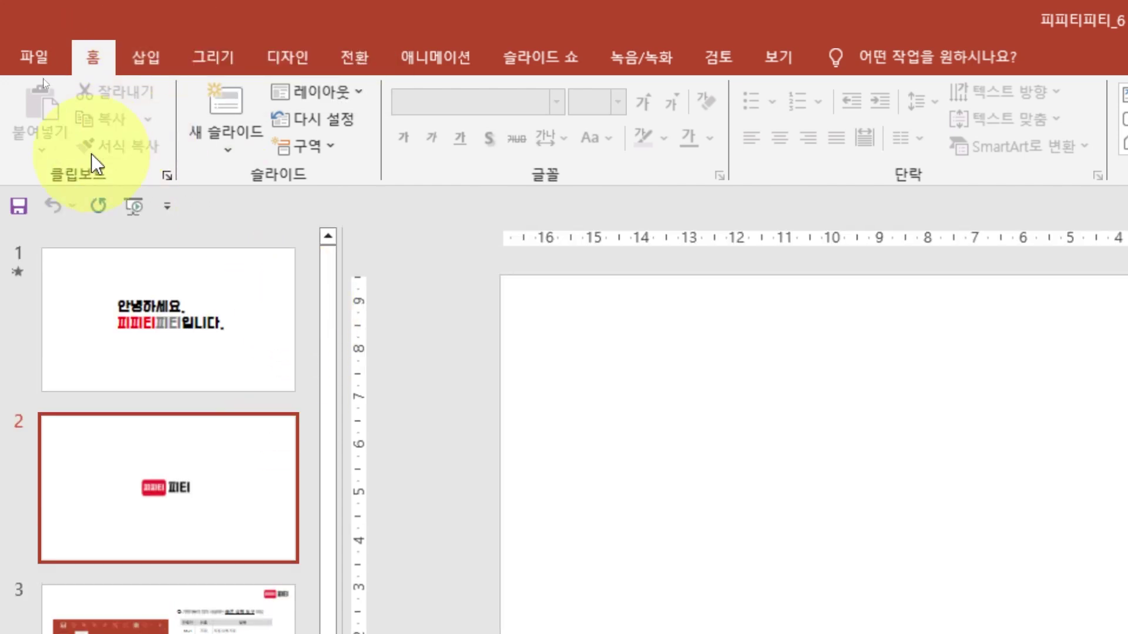
left_click(167, 206)
left_click(258, 561)
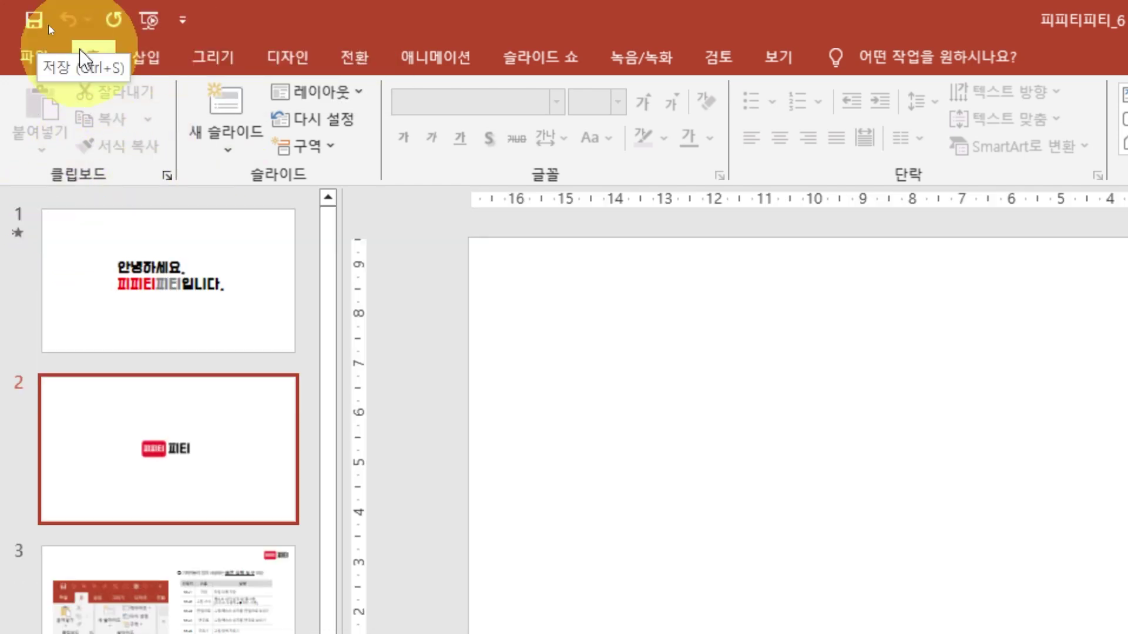
left_click(192, 17)
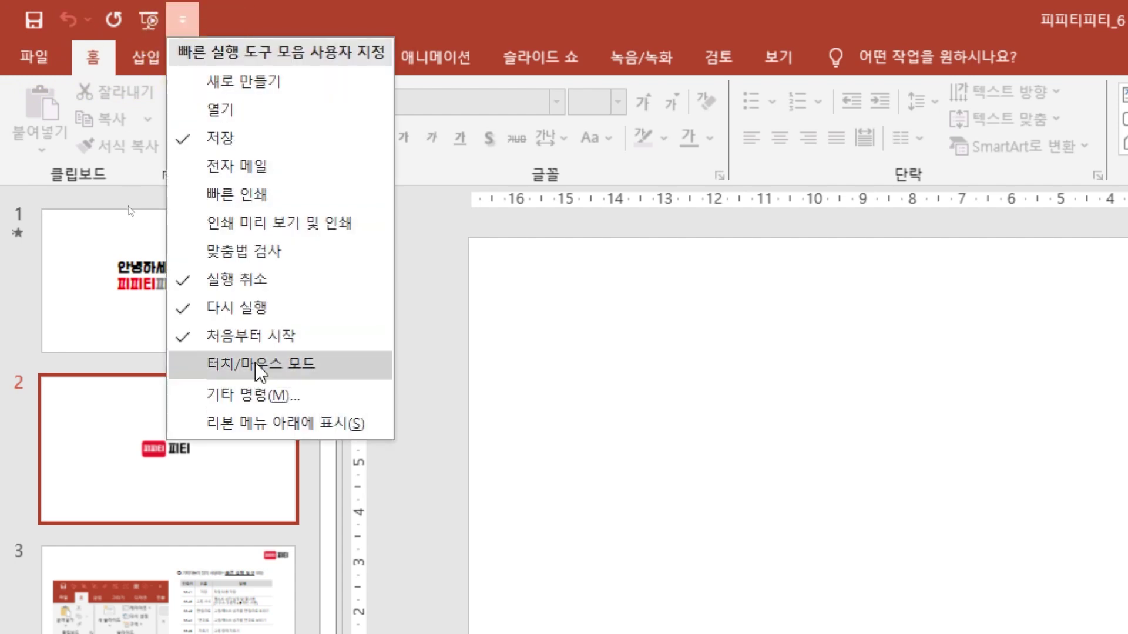
left_click(269, 425)
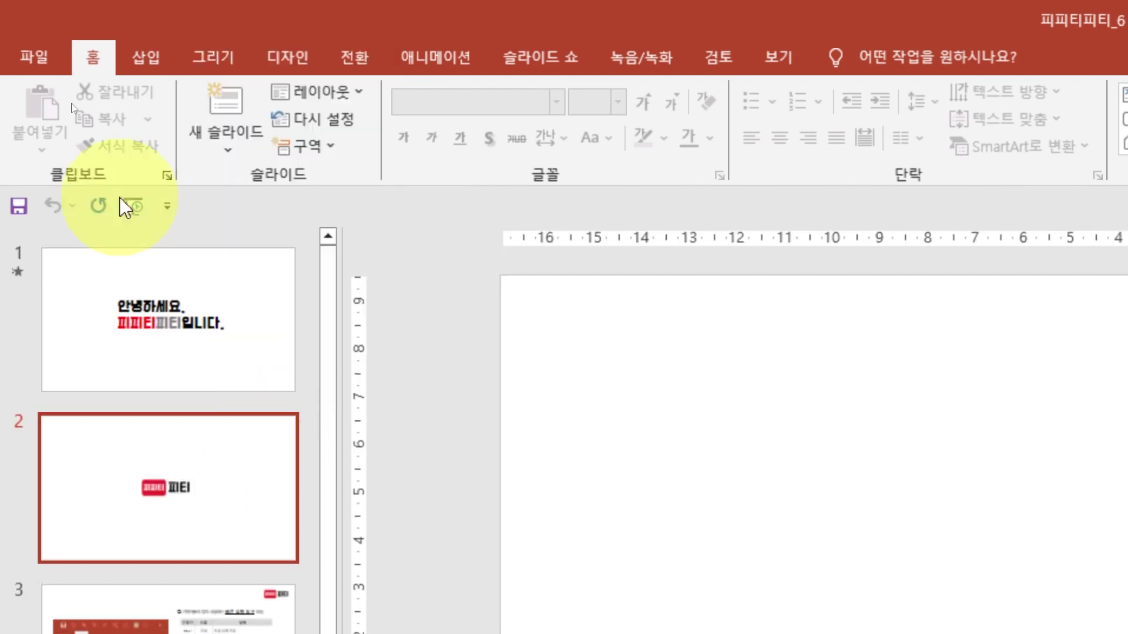
left_click(167, 205)
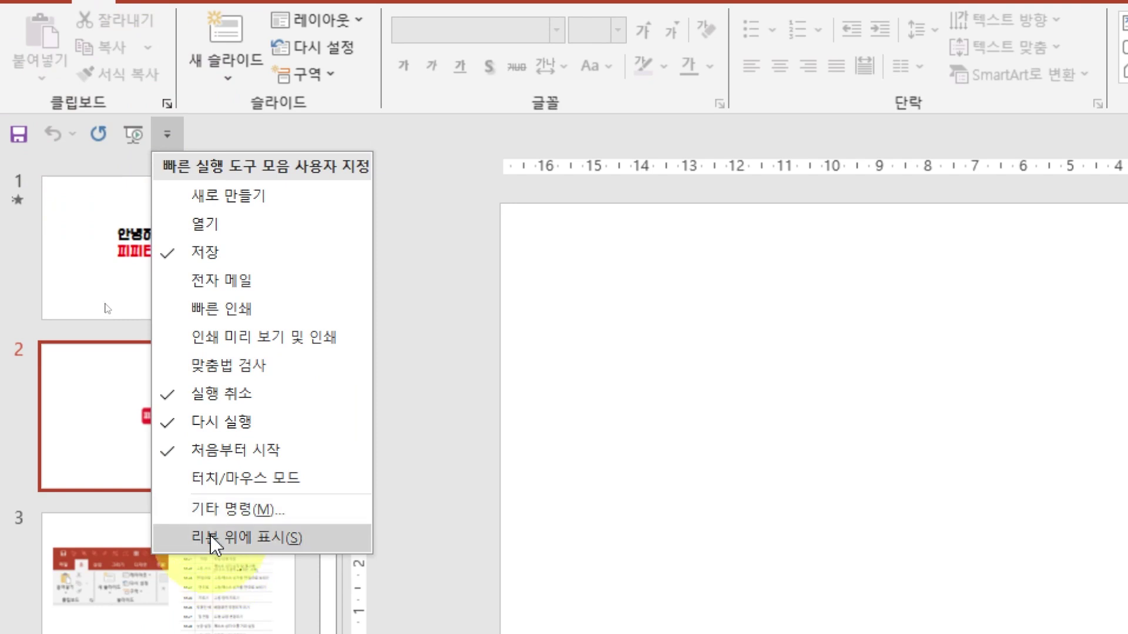
left_click(210, 535)
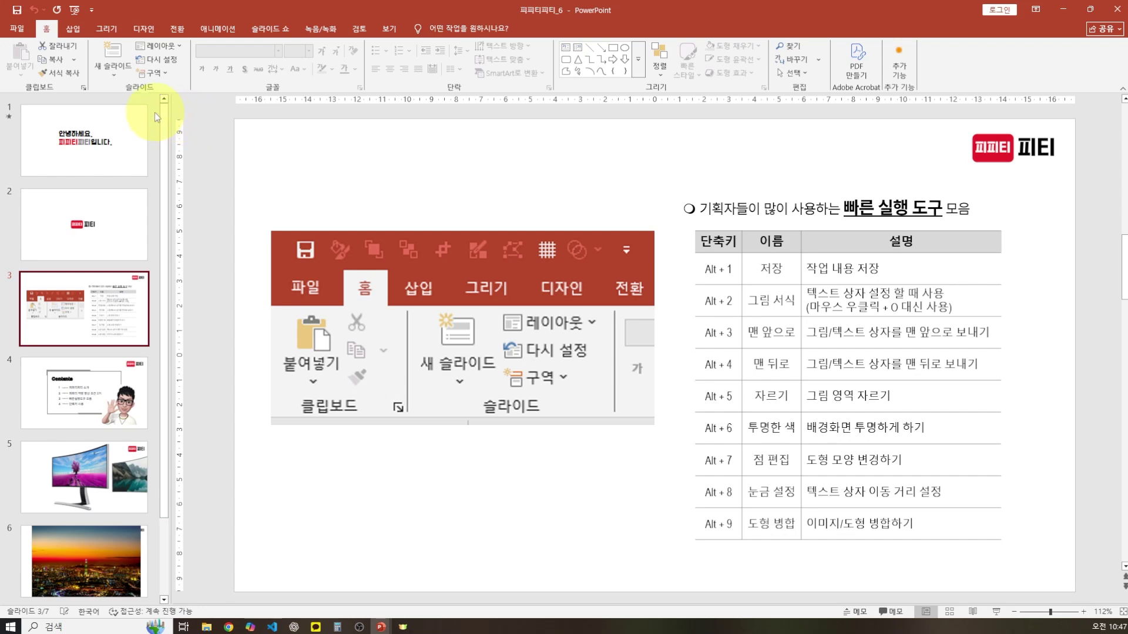
Open the PowerPoint options for customizing the Quick Access Toolbar (빠른 실행 도구 모음)
left_click(22, 33)
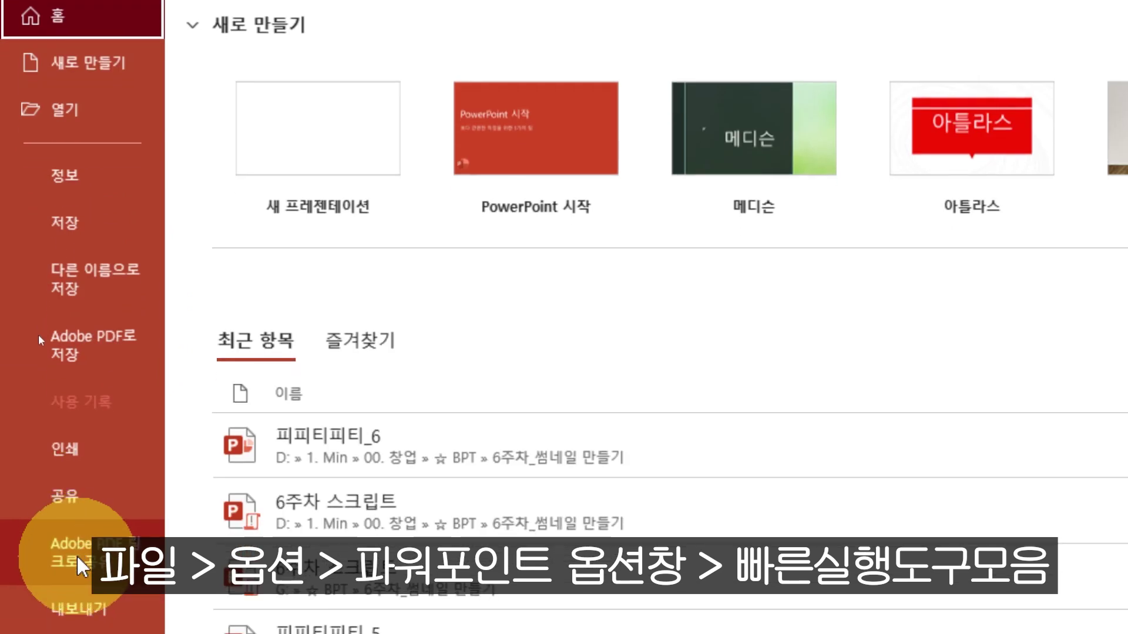
left_click(68, 558)
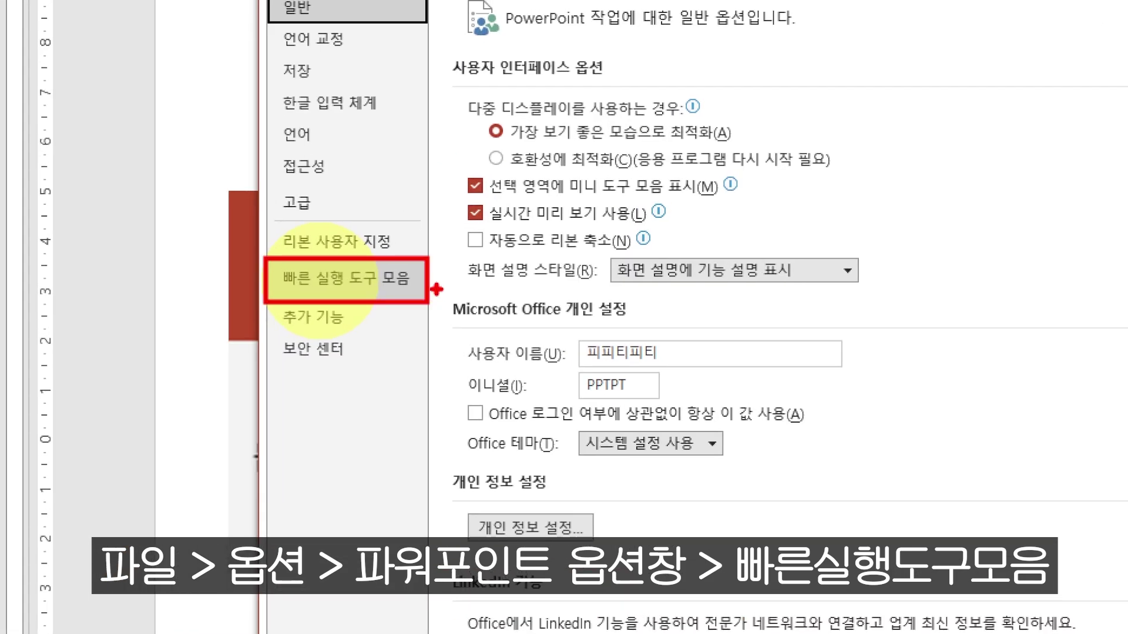
left_click(420, 288)
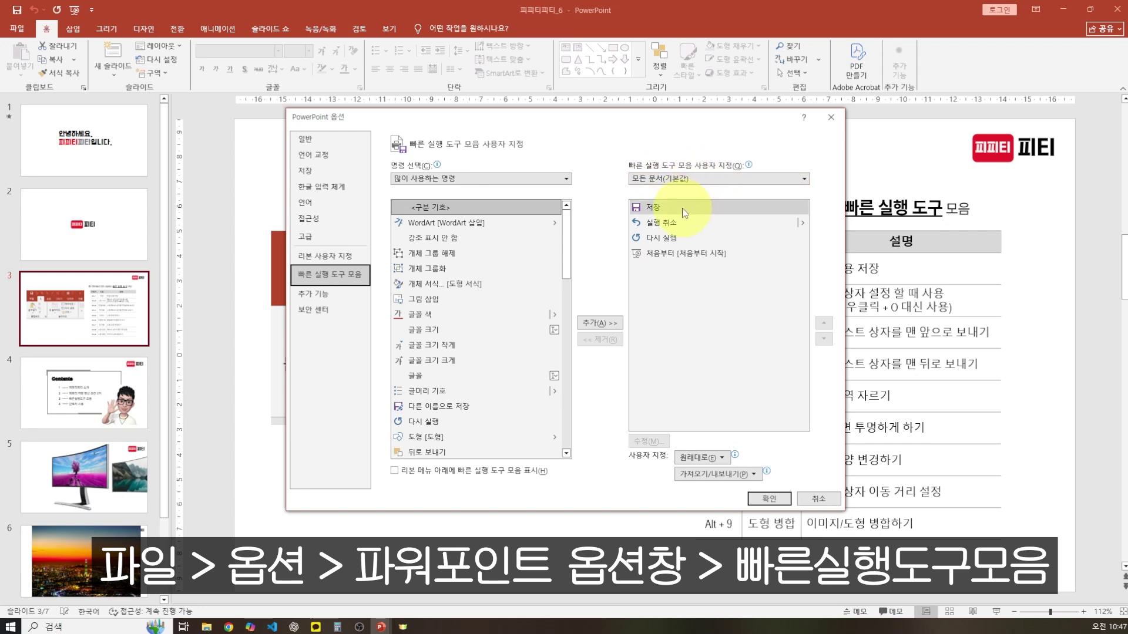
Remove 실행 취소, 다시 실행 and 처음부터 from the Quick Access Toolbar, keeping only 저장
left_click(661, 225)
left_click(601, 338)
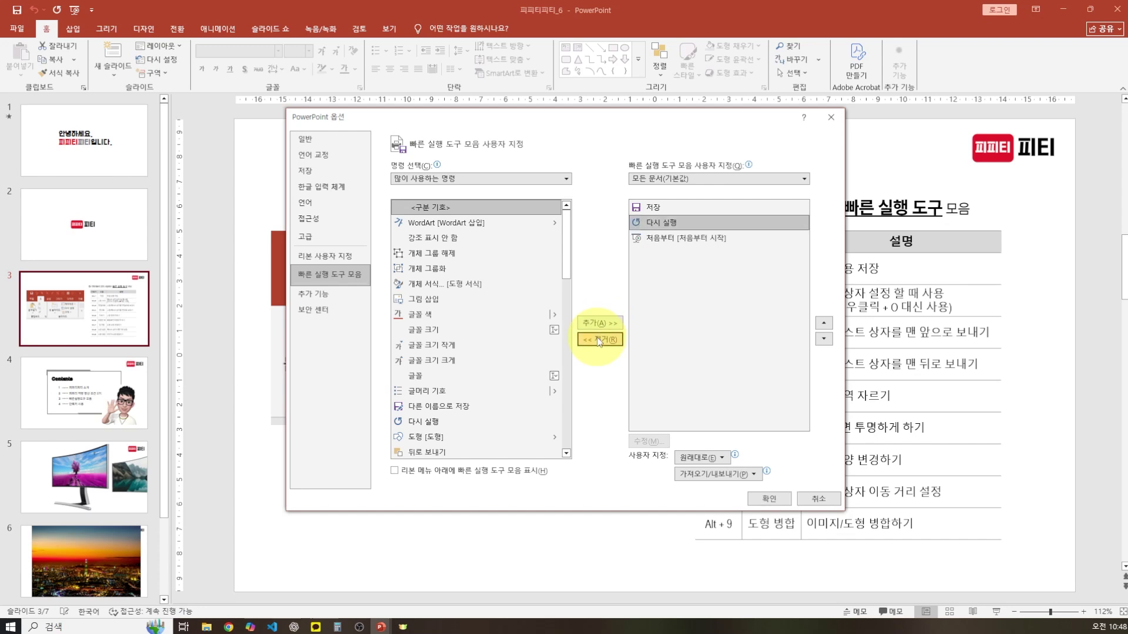
left_click(602, 338)
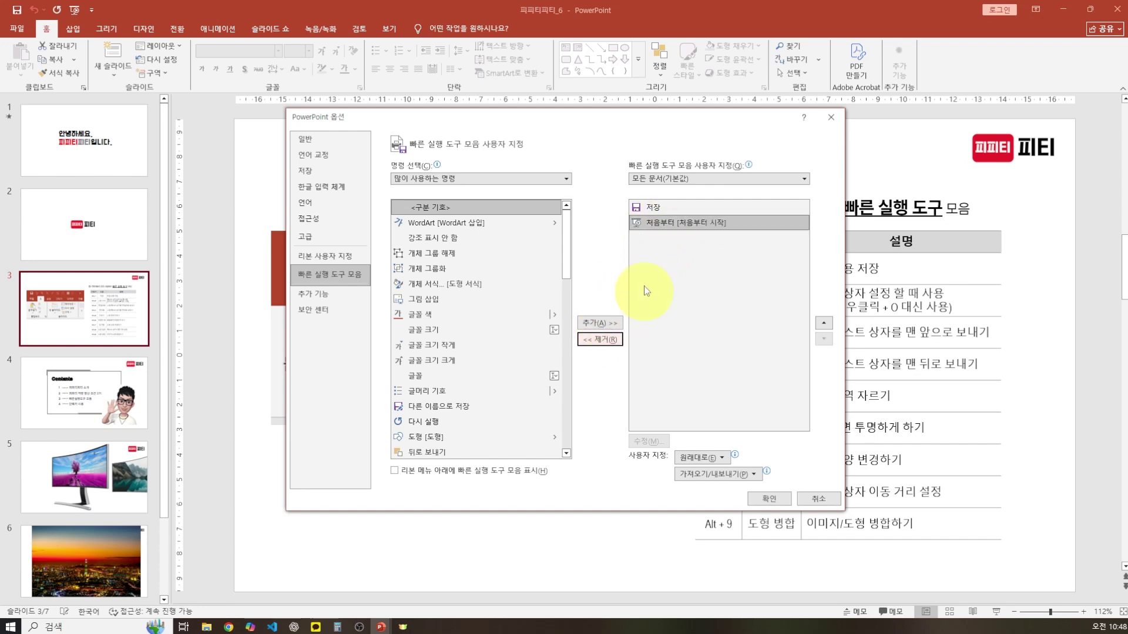
left_click(605, 339)
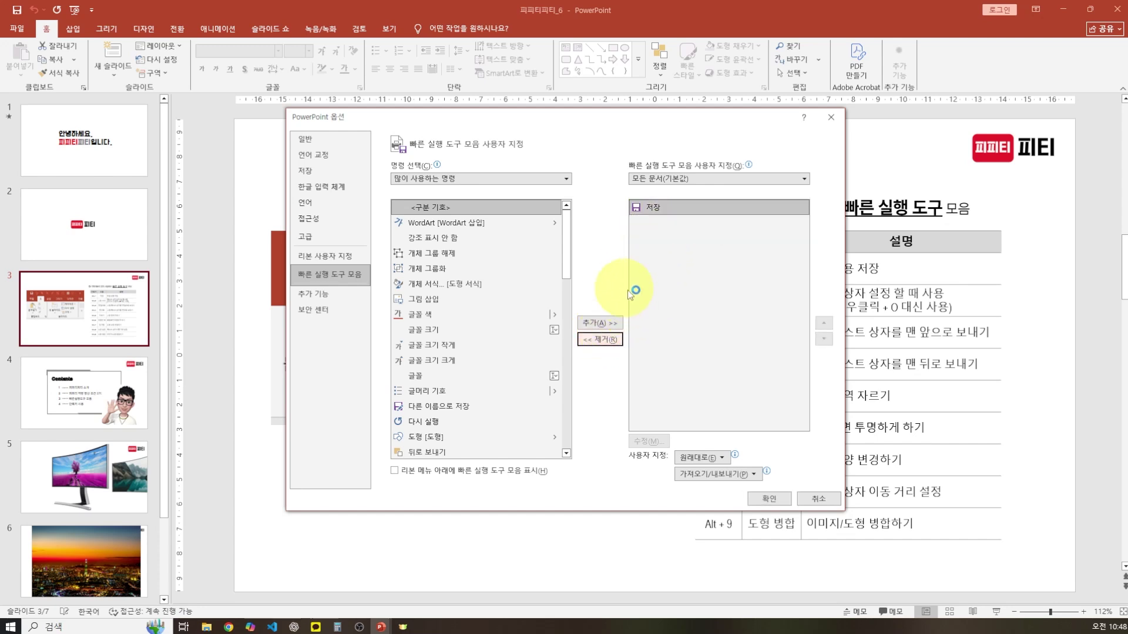
List all commands (모든 명령) and add 그림... [그림 서식] to the Quick Access Toolbar after 저장
left_click(452, 178)
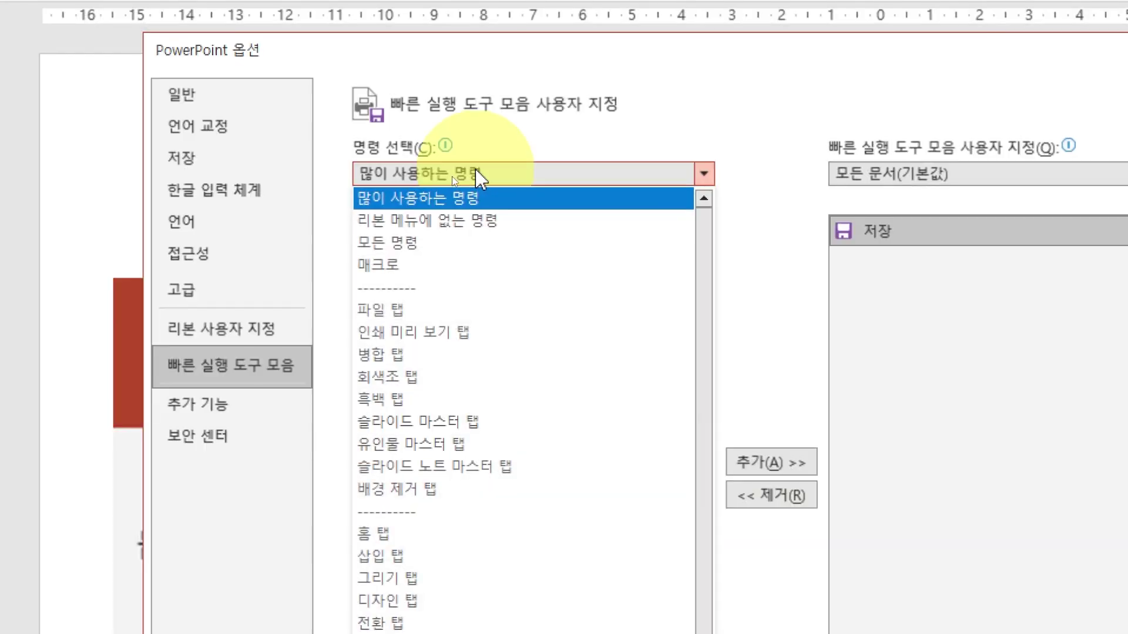
left_click(428, 252)
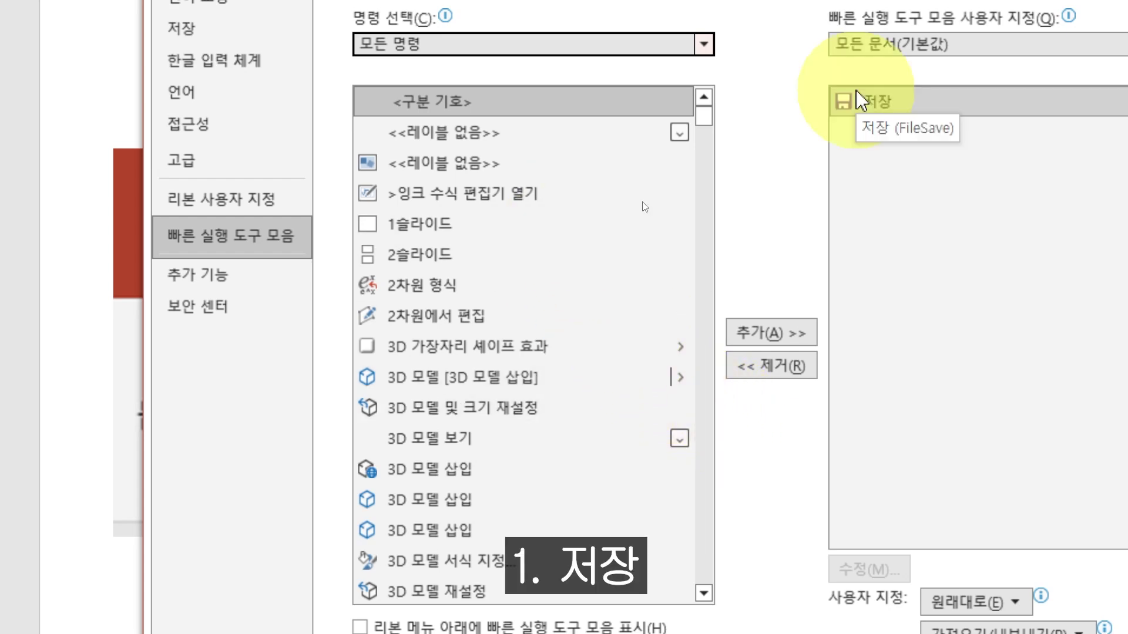
left_click_drag(704, 115, 707, 212)
left_click(773, 336)
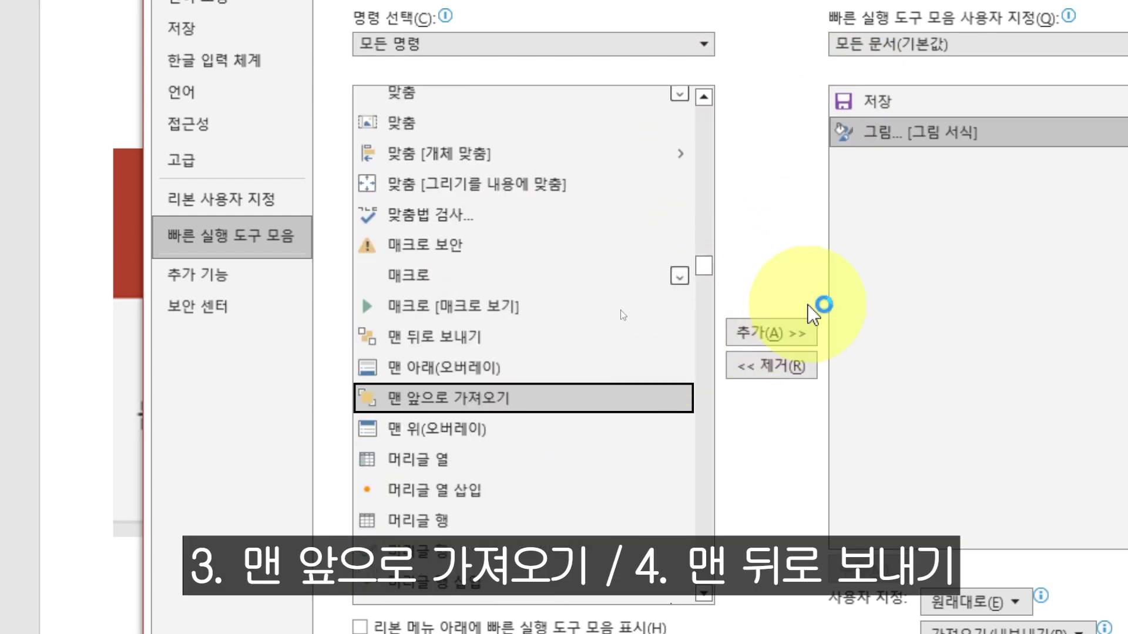
Add 맨 앞으로 가져오기, 맨 뒤로 보내기, 자르기 도구, 투명한 색 설정, 점 편집, 눈금 설정 and 도형 병합 to the Quick Access Toolbar
left_click(795, 334)
left_click(668, 337)
left_click(758, 333)
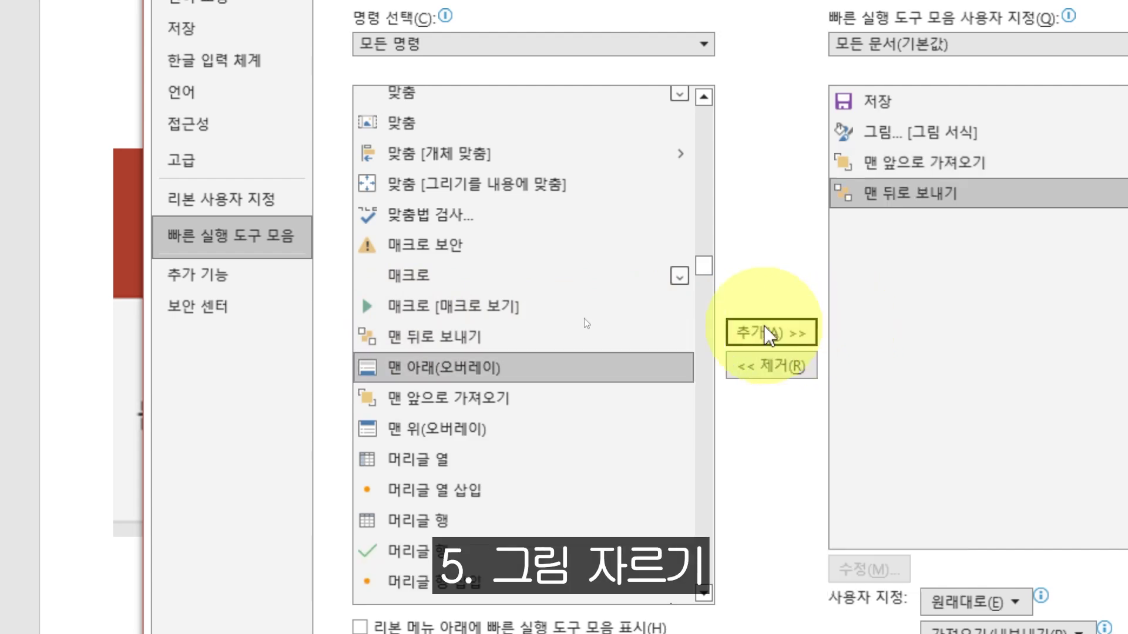
scroll(639, 332, "down", 3)
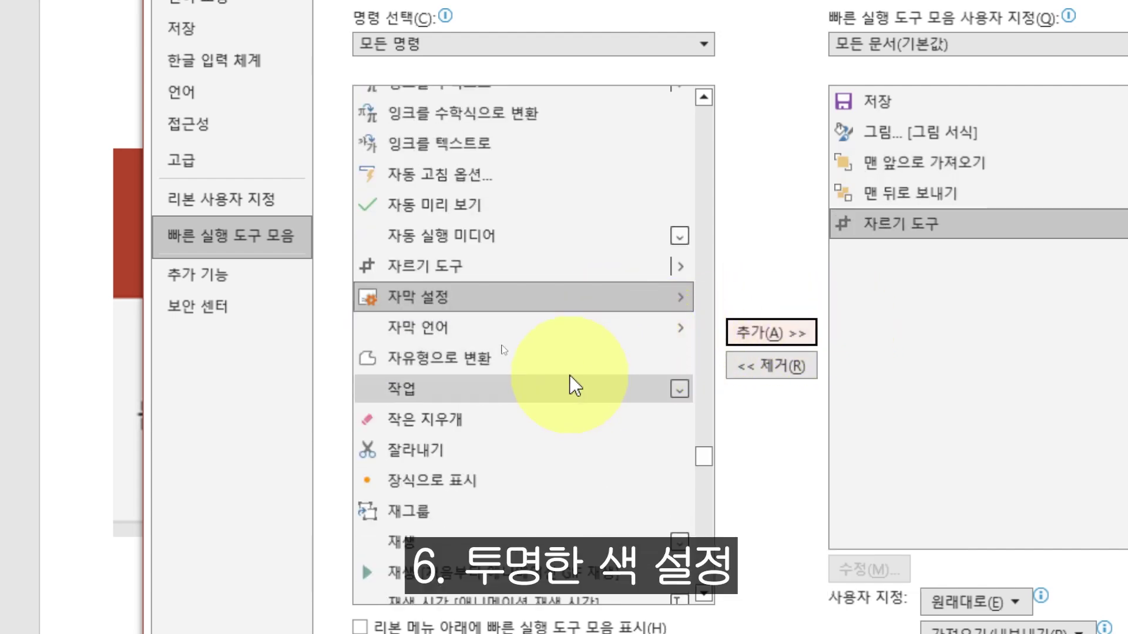
scroll(576, 380, "down", 4)
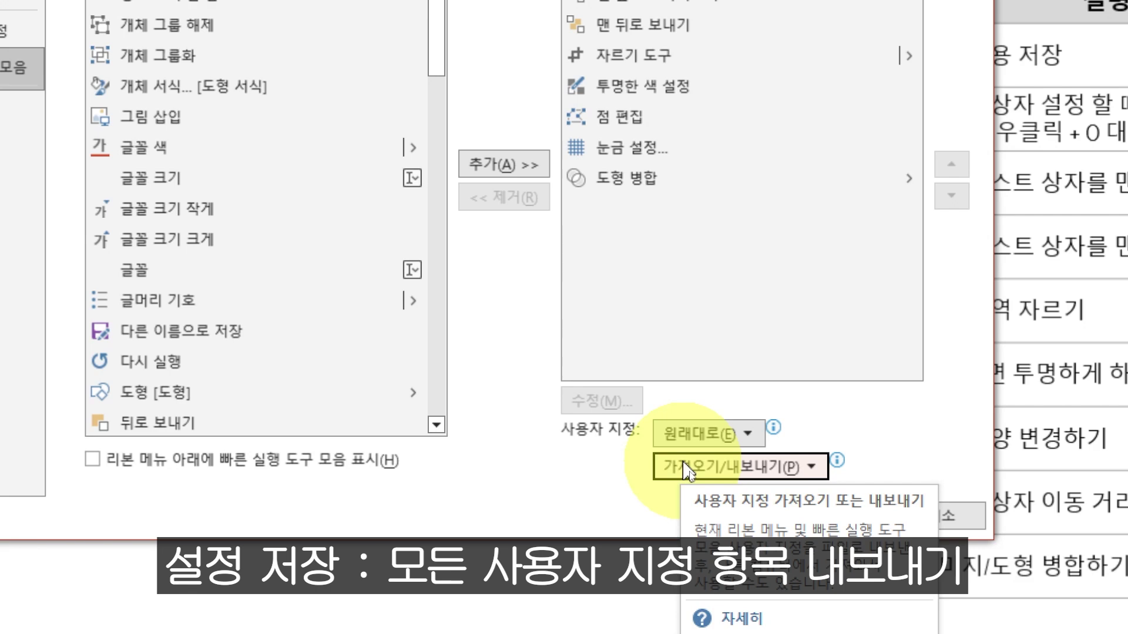
Export all customizations to the desktop as PowerPoint Customizations, replacing the existing file, and accept the PowerPoint options
left_click(685, 468)
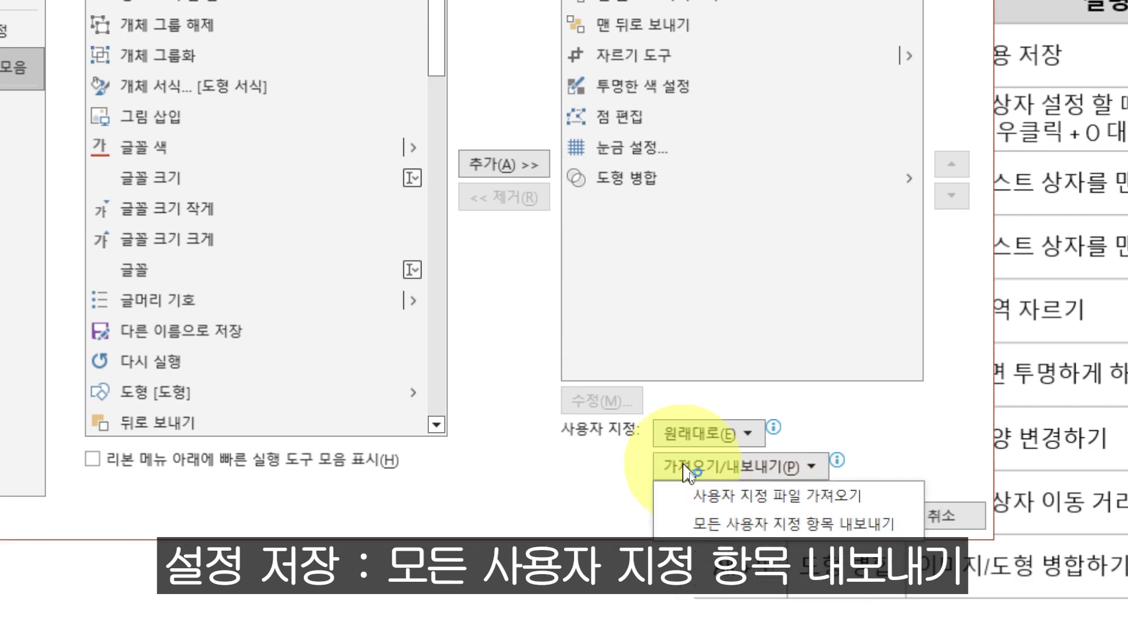
left_click(722, 531)
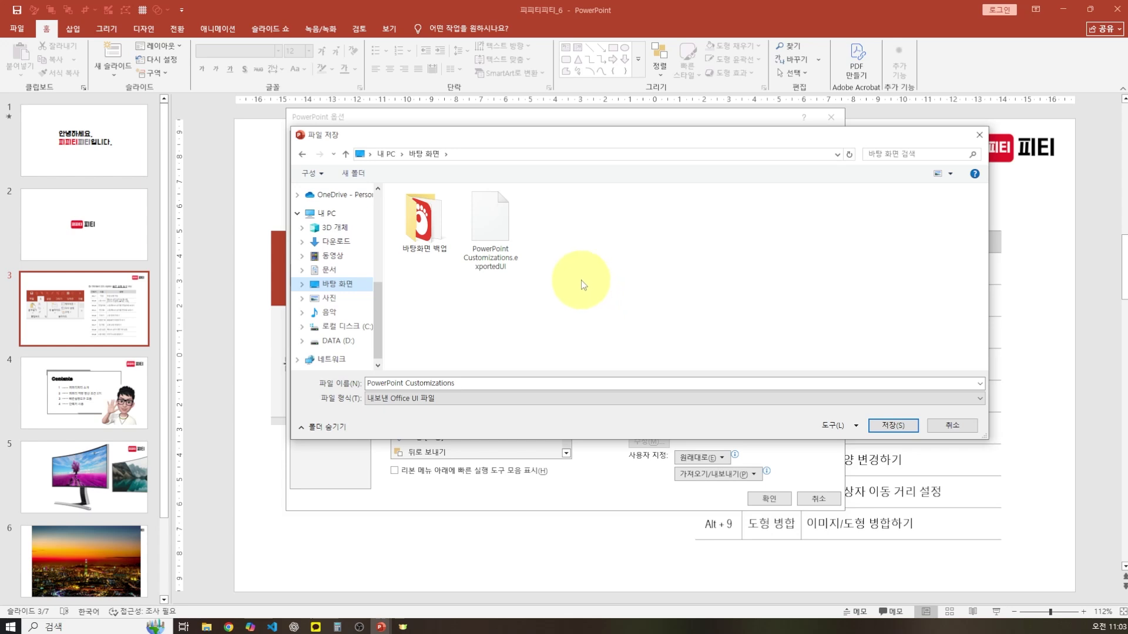
left_click(496, 228)
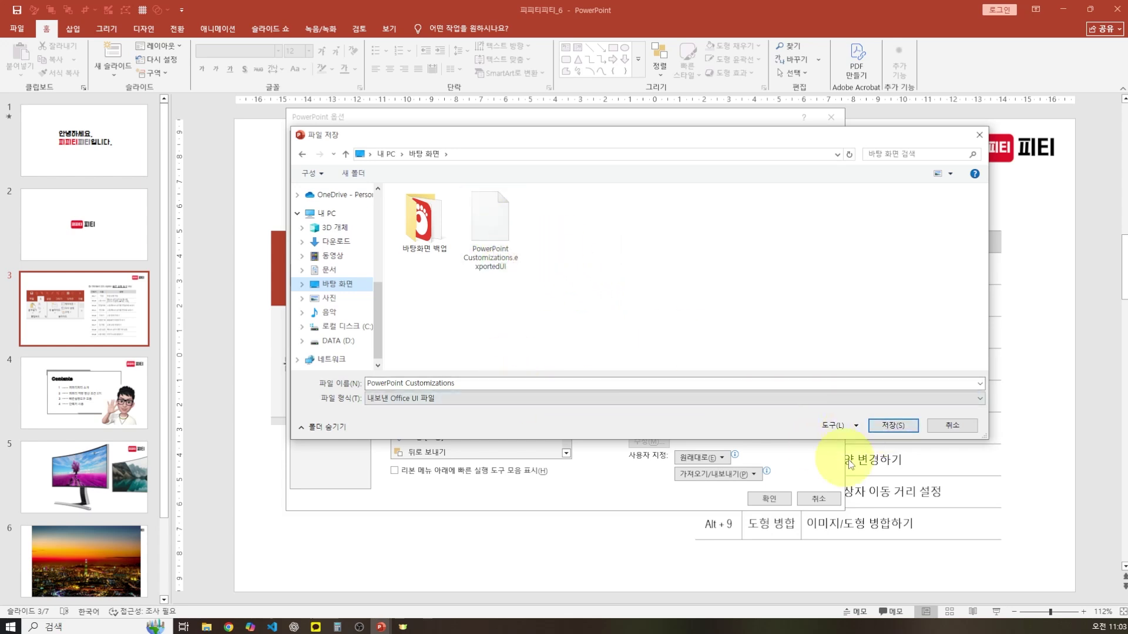
left_click(885, 427)
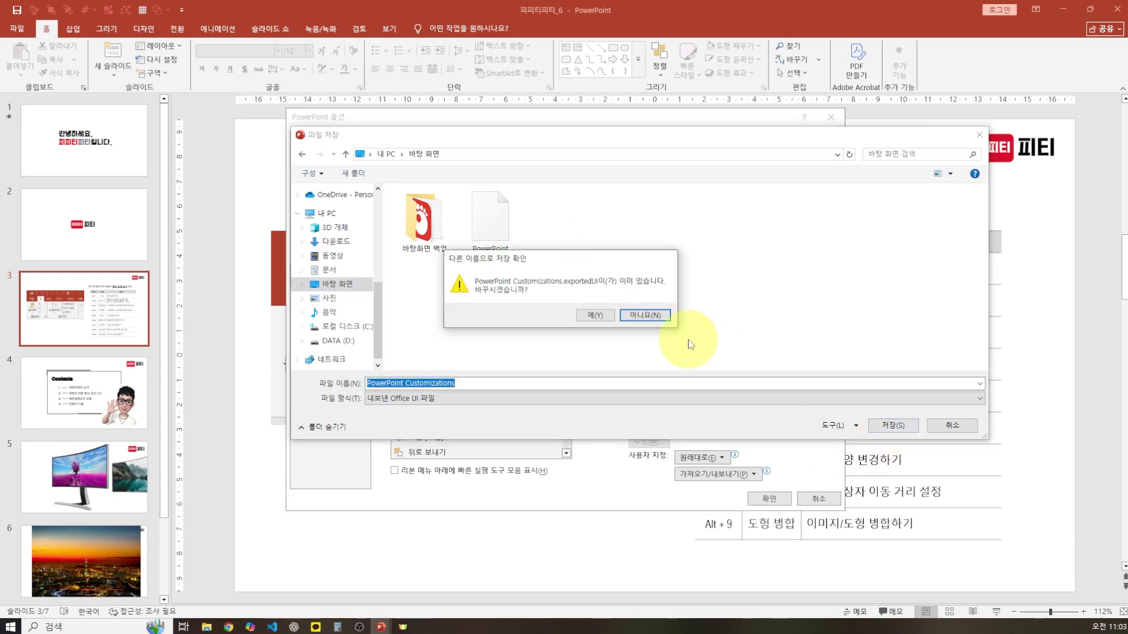
left_click(595, 316)
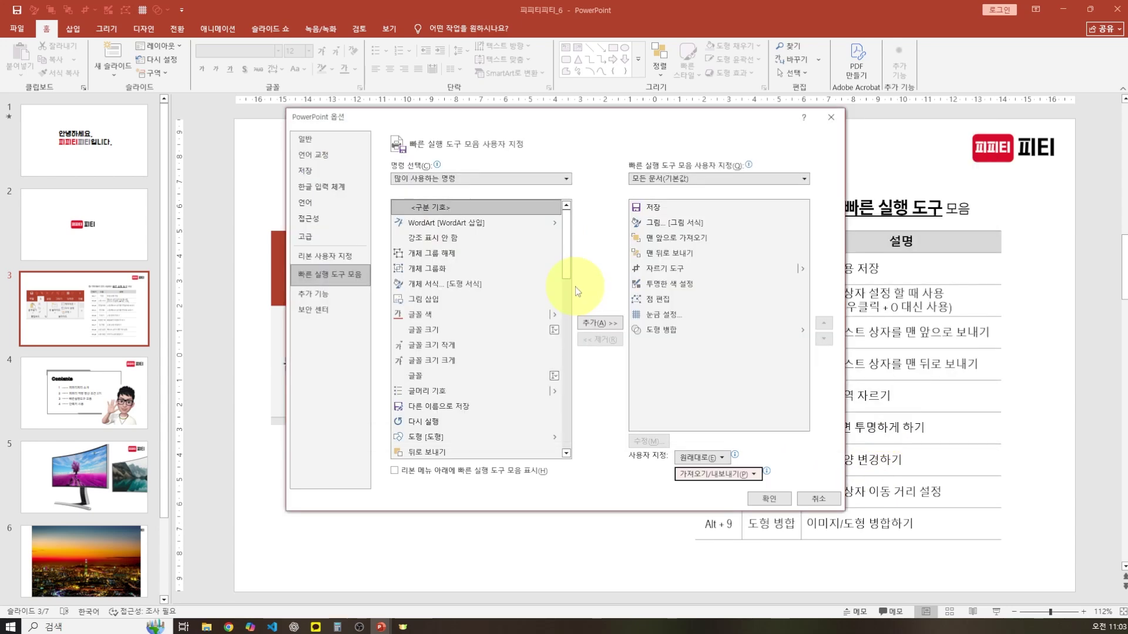
left_click(780, 501)
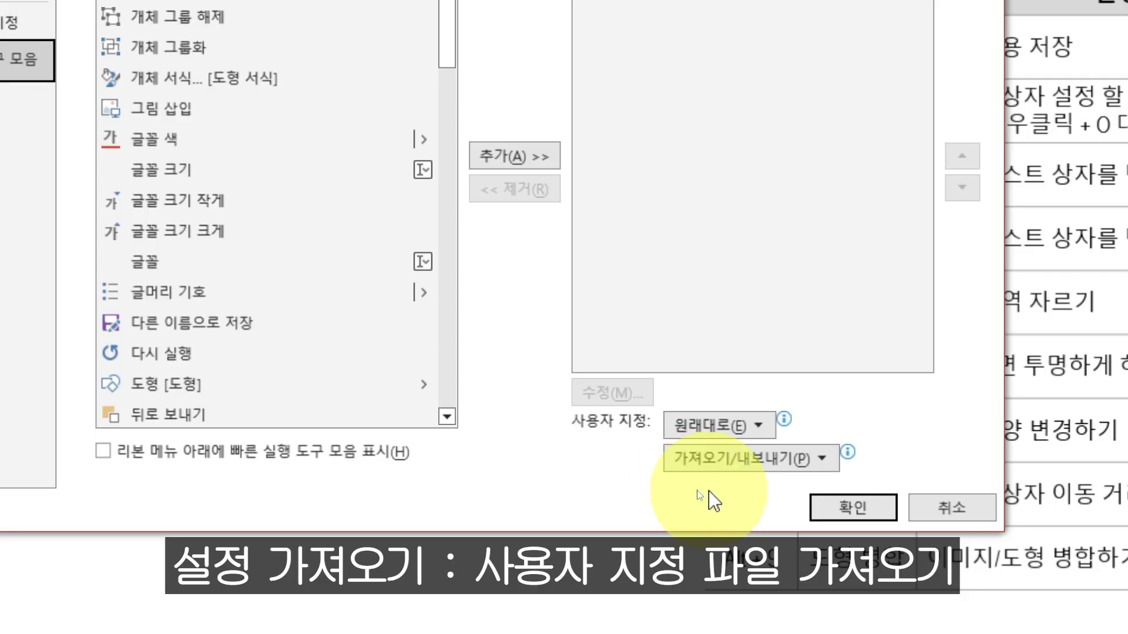
Import the exported customization file, replacing the existing ribbon and Quick Access Toolbar customizations
left_click(746, 467)
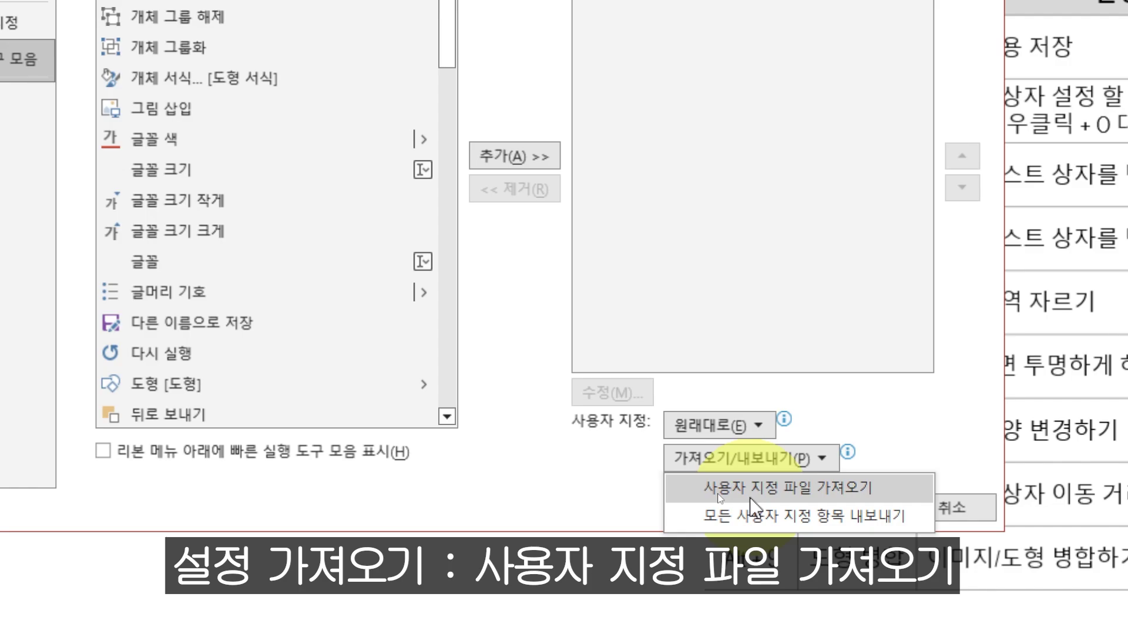
left_click(751, 494)
left_click(893, 423)
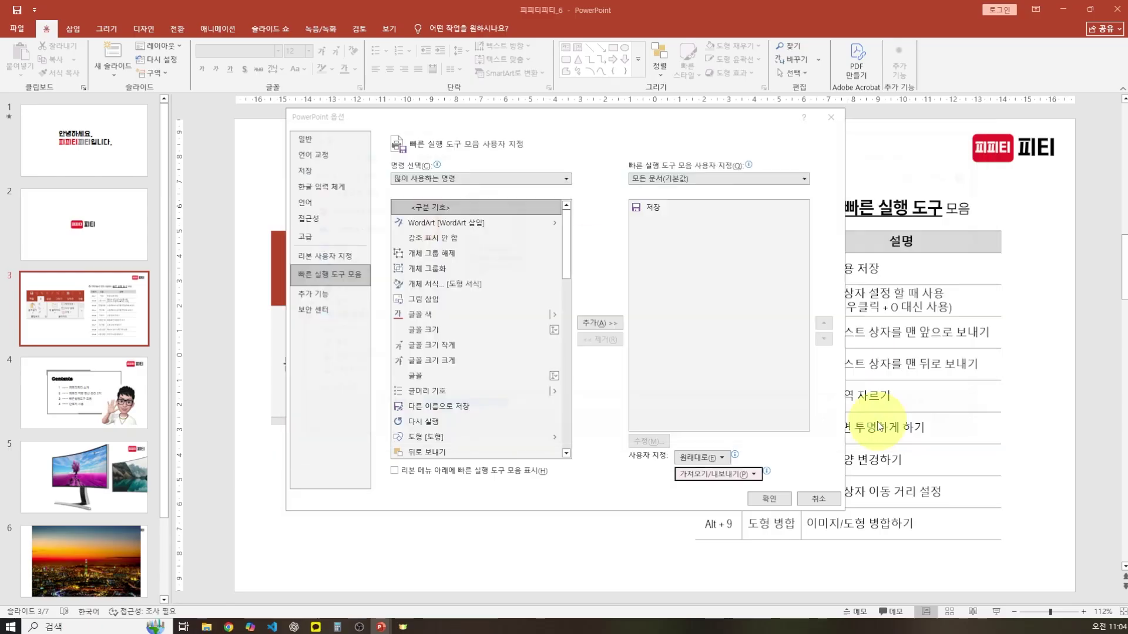
left_click(594, 351)
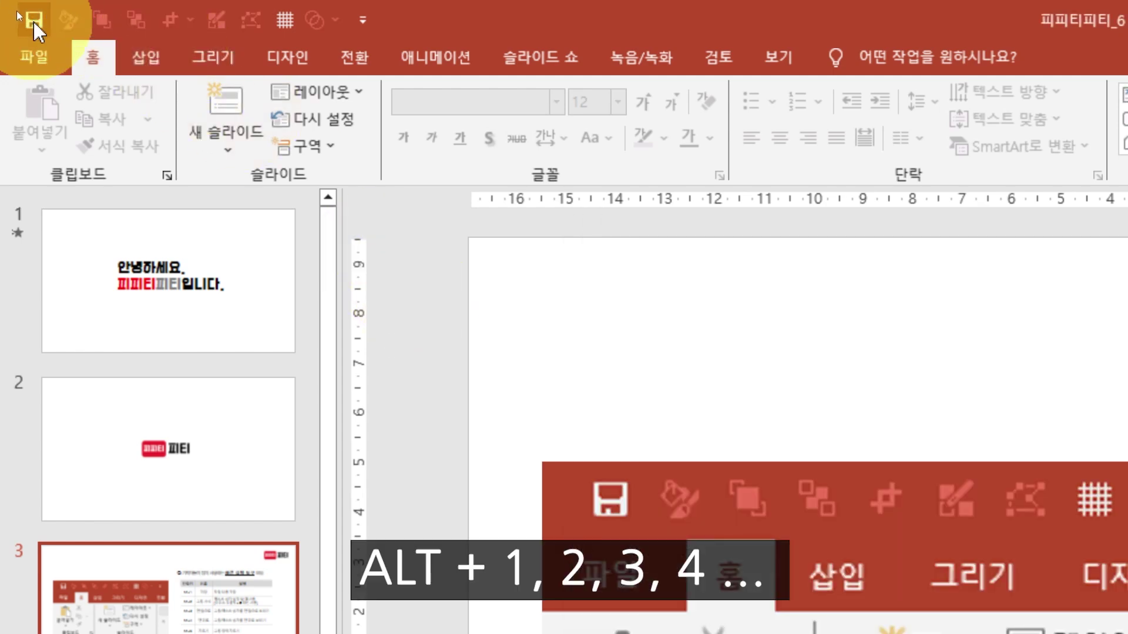
Save the presentation using the first Quick Access Toolbar command's numbered shortcut
key("alt")
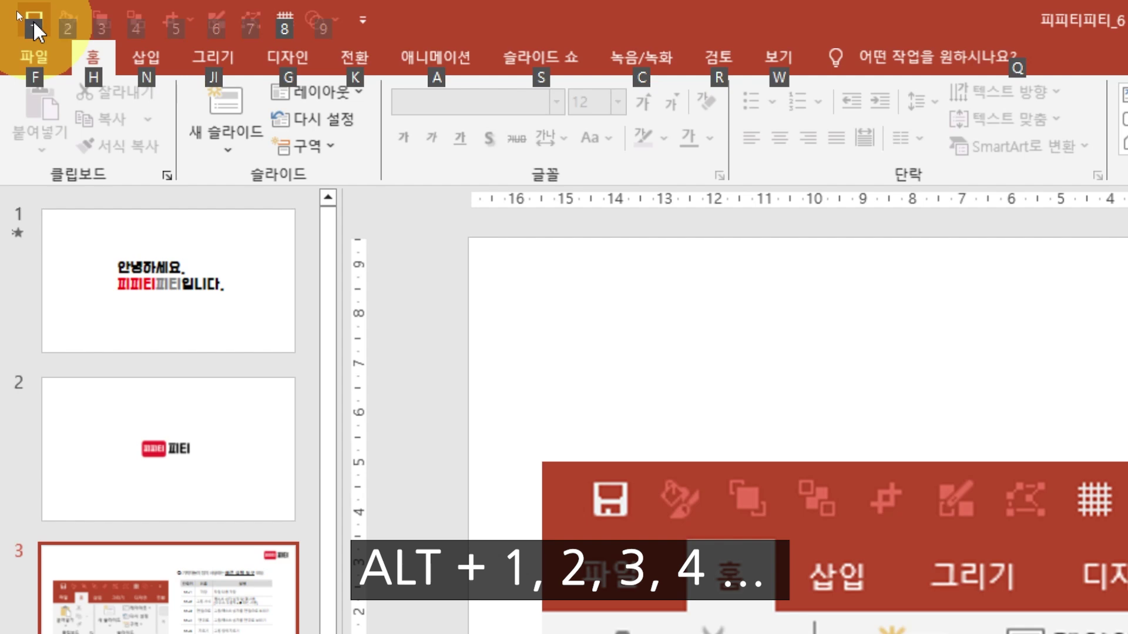
key("1")
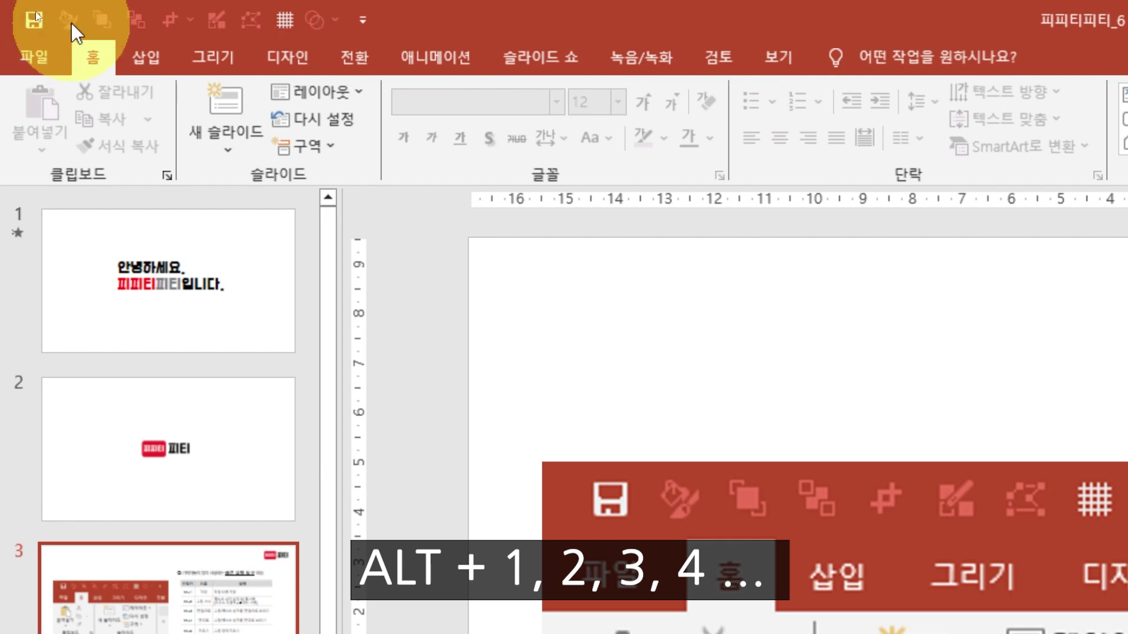
Display the shortcut tips for the Quick Access Toolbar commands and ribbon, and save the presentation again
key("alt")
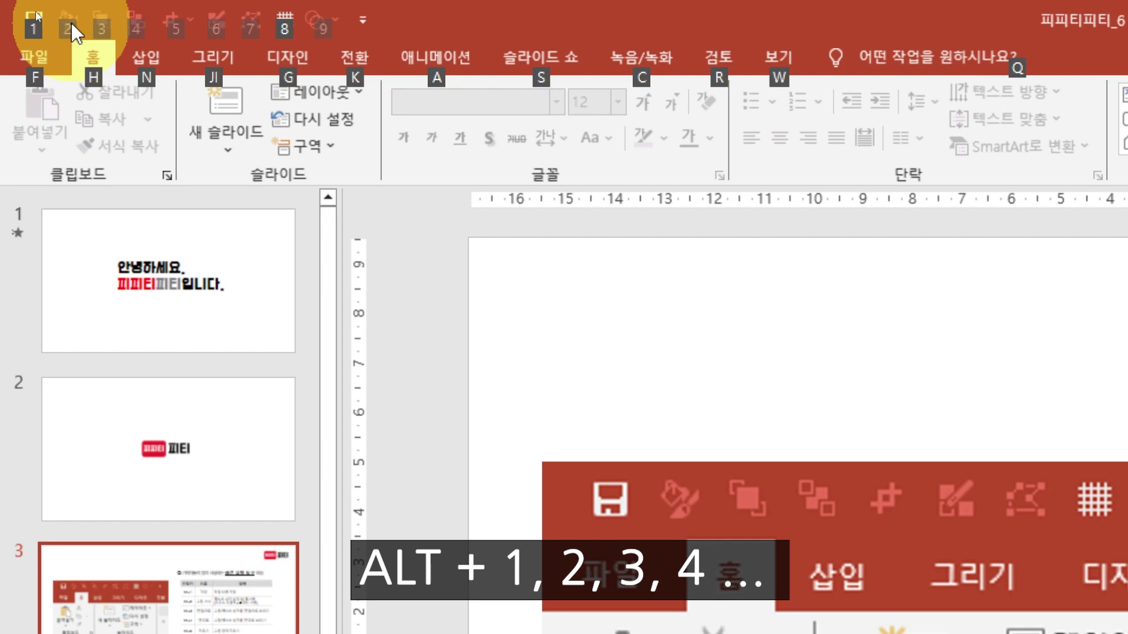
key("alt")
key("alt")
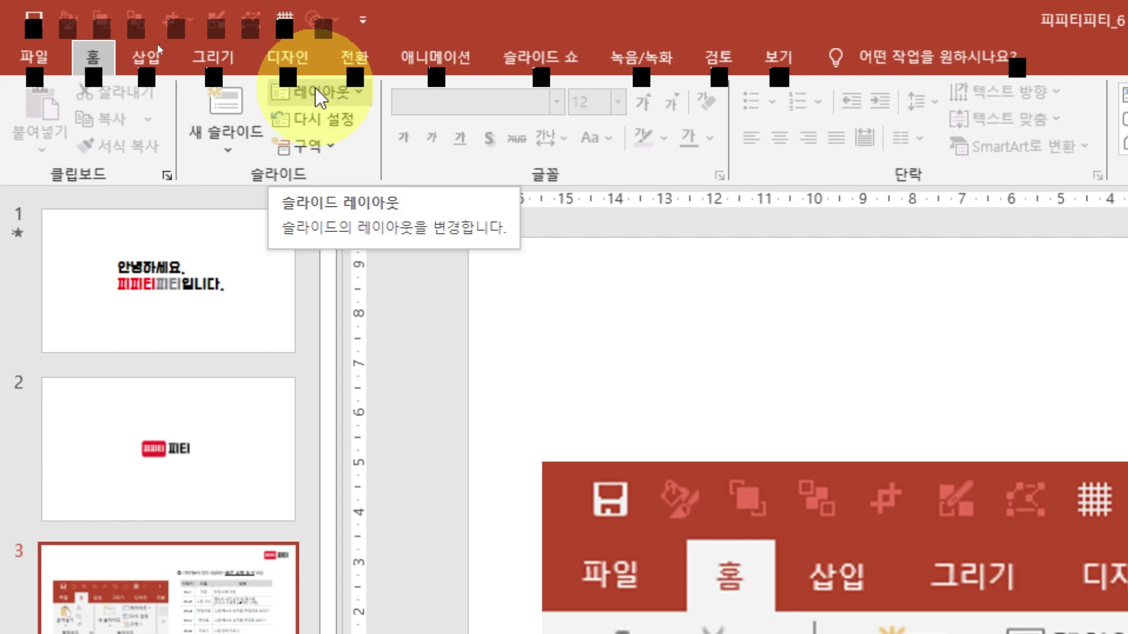
key("alt")
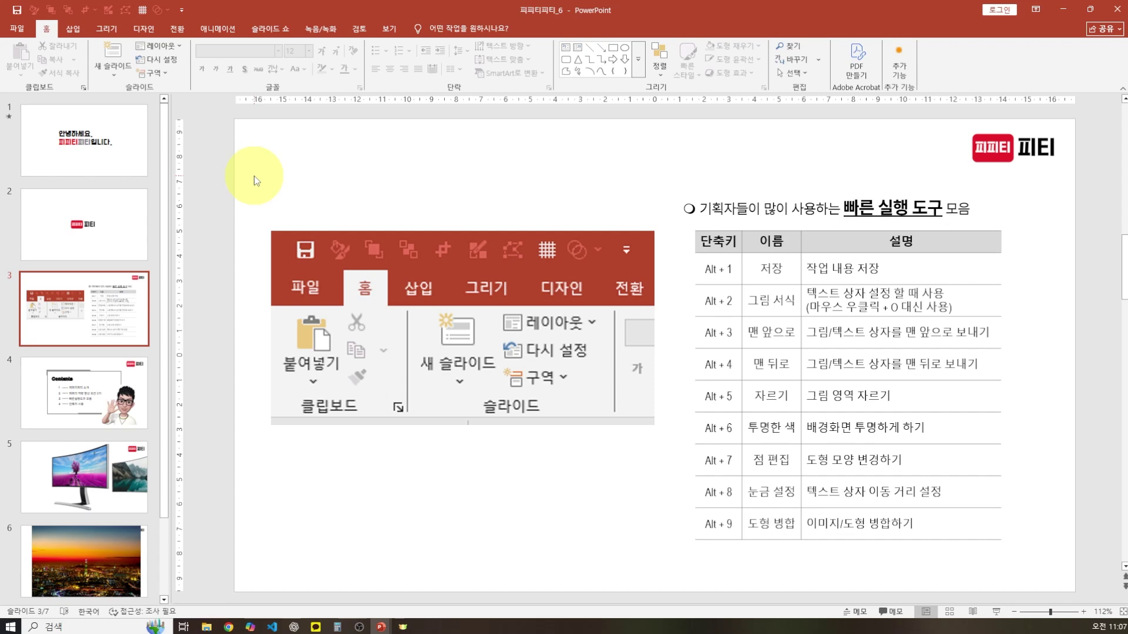
key("ctrl+s")
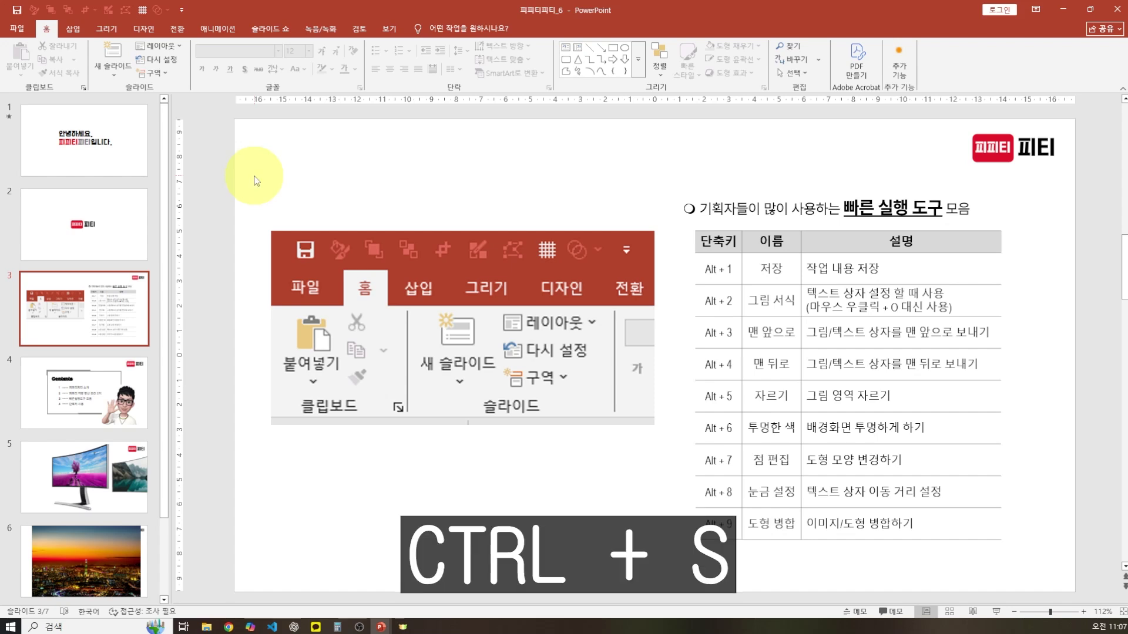